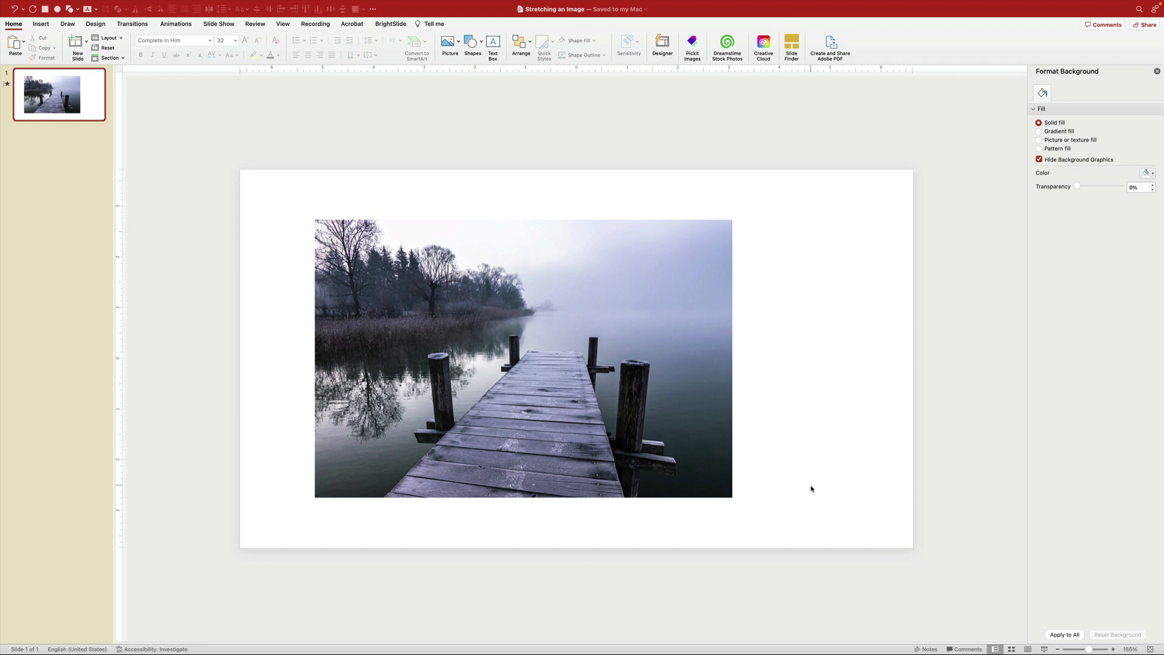
- Snap the dock photo to the slide's top-left corner and enlarge it to full slide height
{"action": "left_click", "coordinate": [695, 311]}
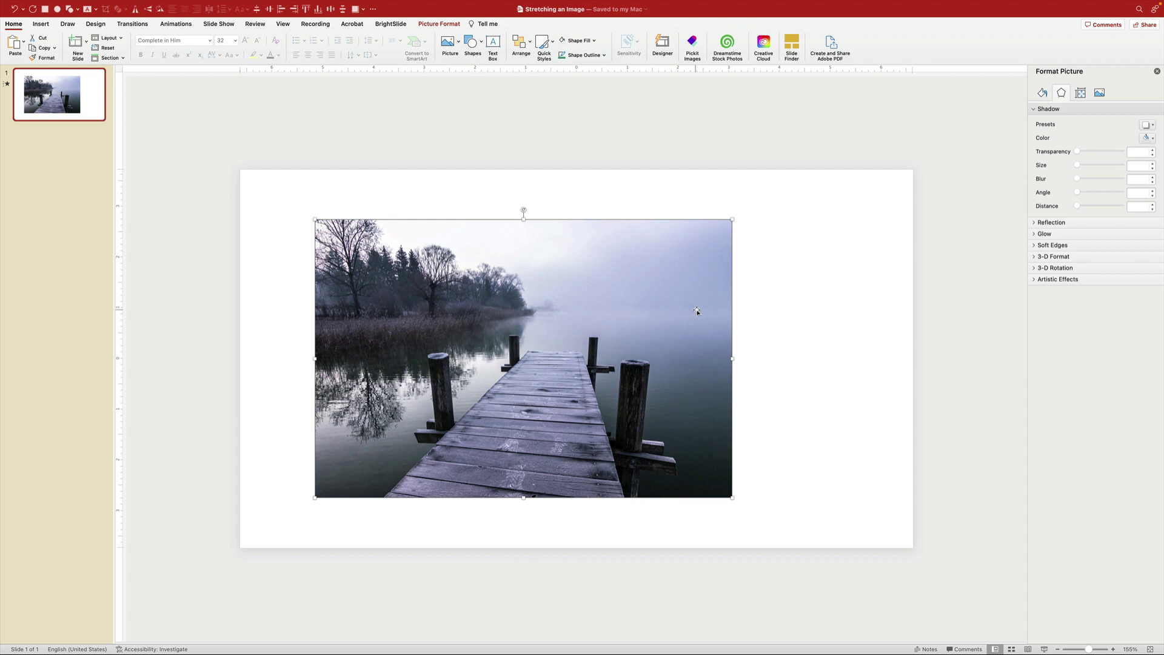
{"action": "left_click_drag", "start_coordinate": [695, 310], "coordinate": [667, 298]}
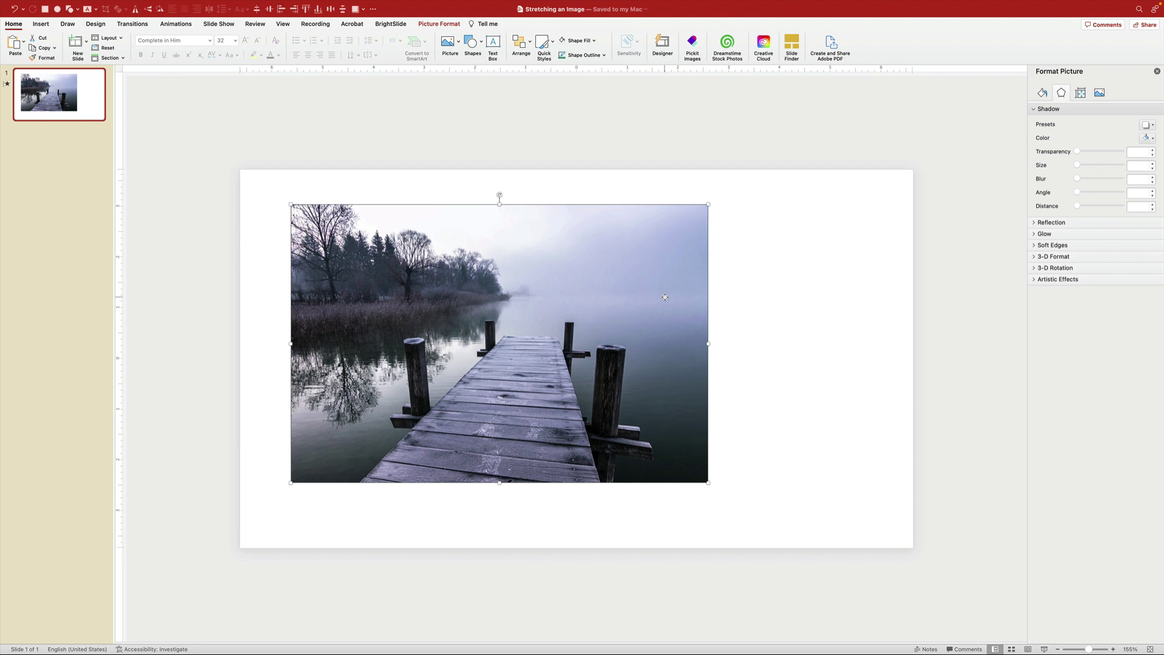
{"action": "left_click_drag", "start_coordinate": [665, 297], "coordinate": [619, 274]}
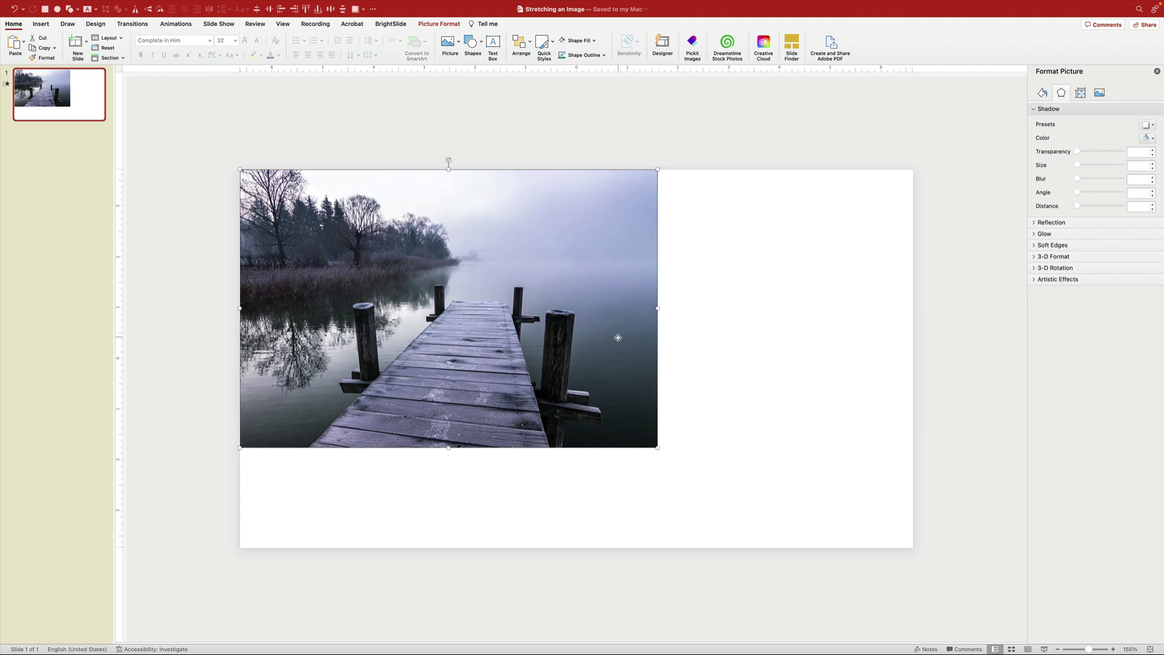
{"action": "left_click_drag", "start_coordinate": [659, 448], "coordinate": [780, 547]}
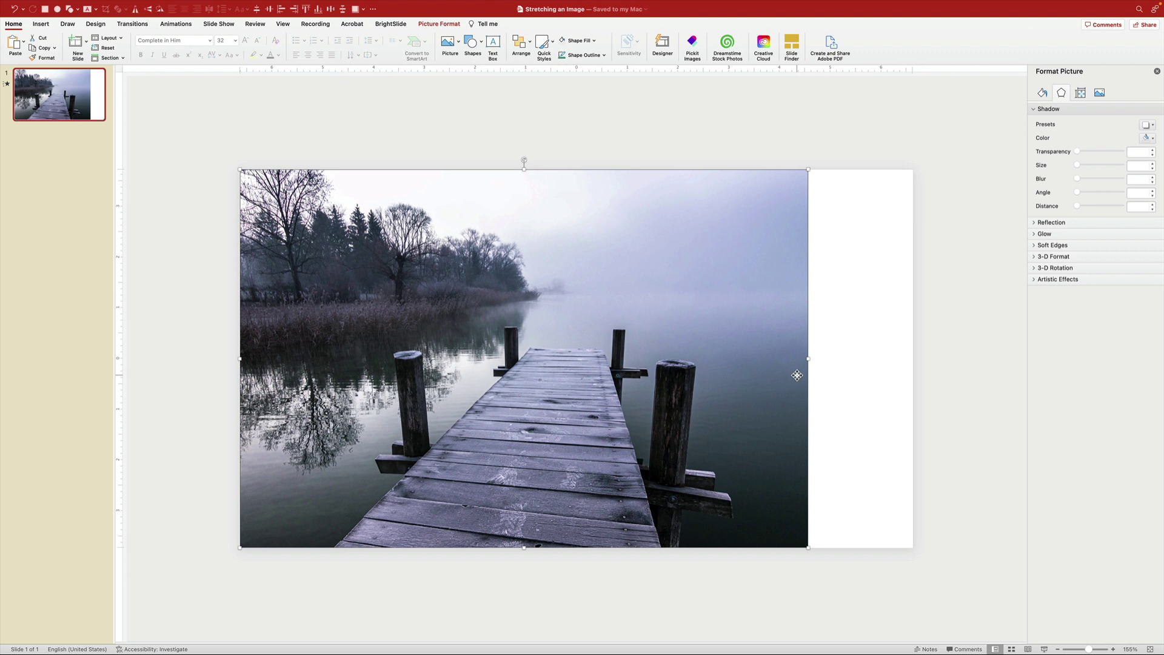
- Duplicate the dock photo over the original and crop the copy to a 1.42-inch right-edge water slice
{"action": "left_click_drag", "start_coordinate": [692, 313], "coordinate": [605, 303]}
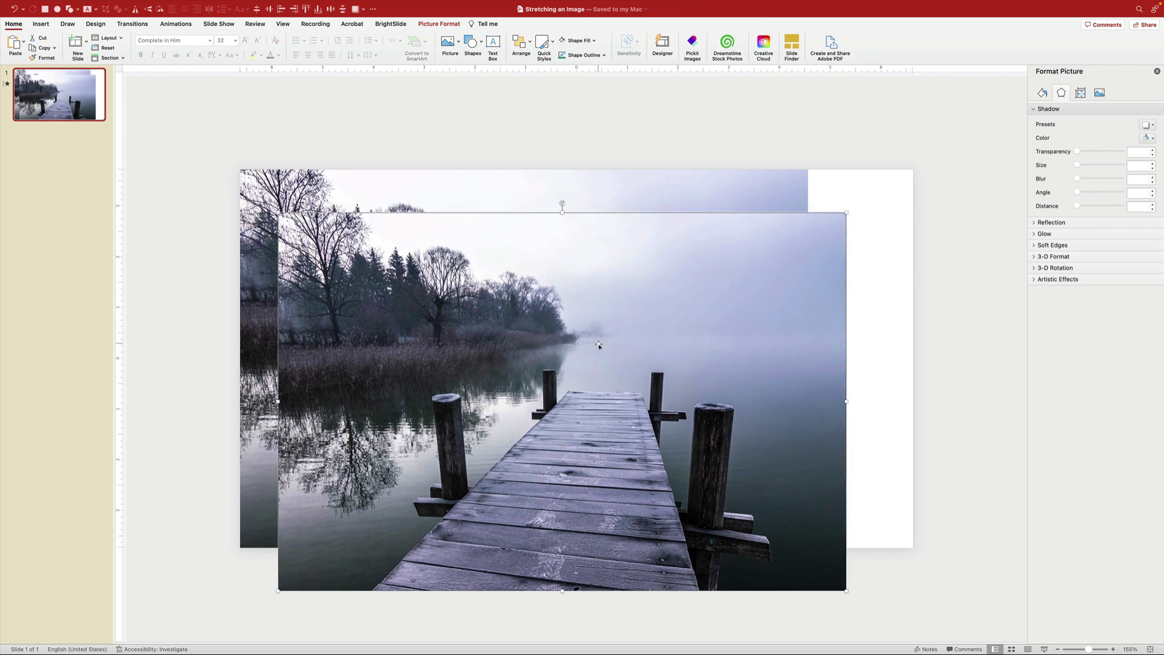
{"action": "left_click_drag", "start_coordinate": [599, 344], "coordinate": [570, 279]}
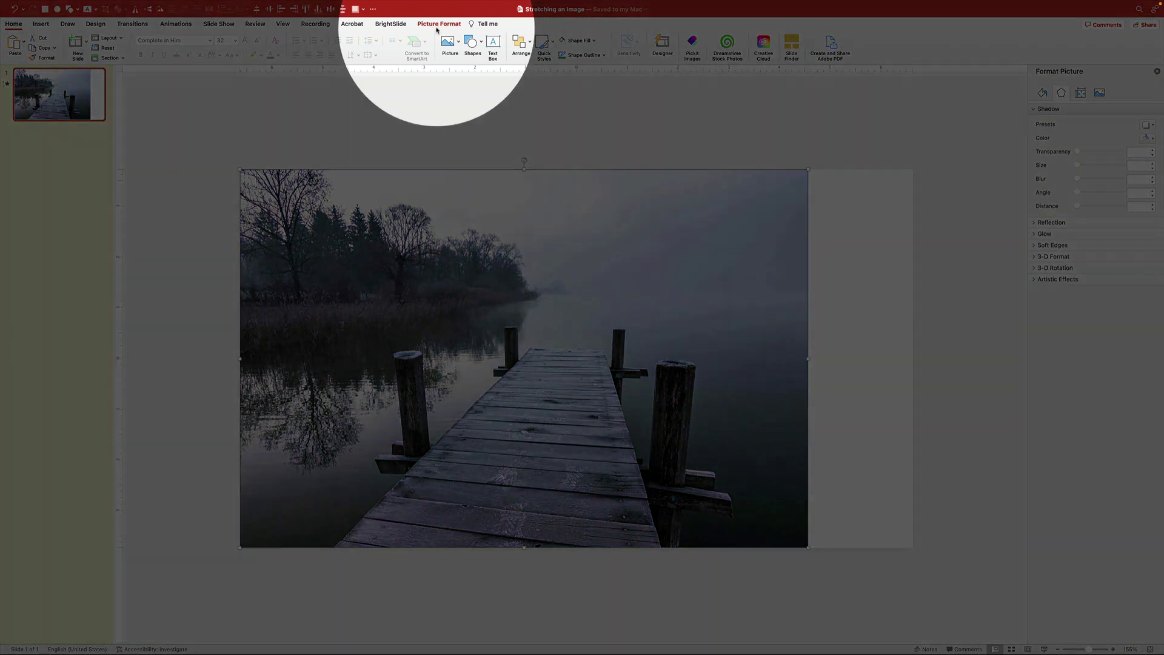
{"action": "left_click", "coordinate": [437, 28]}
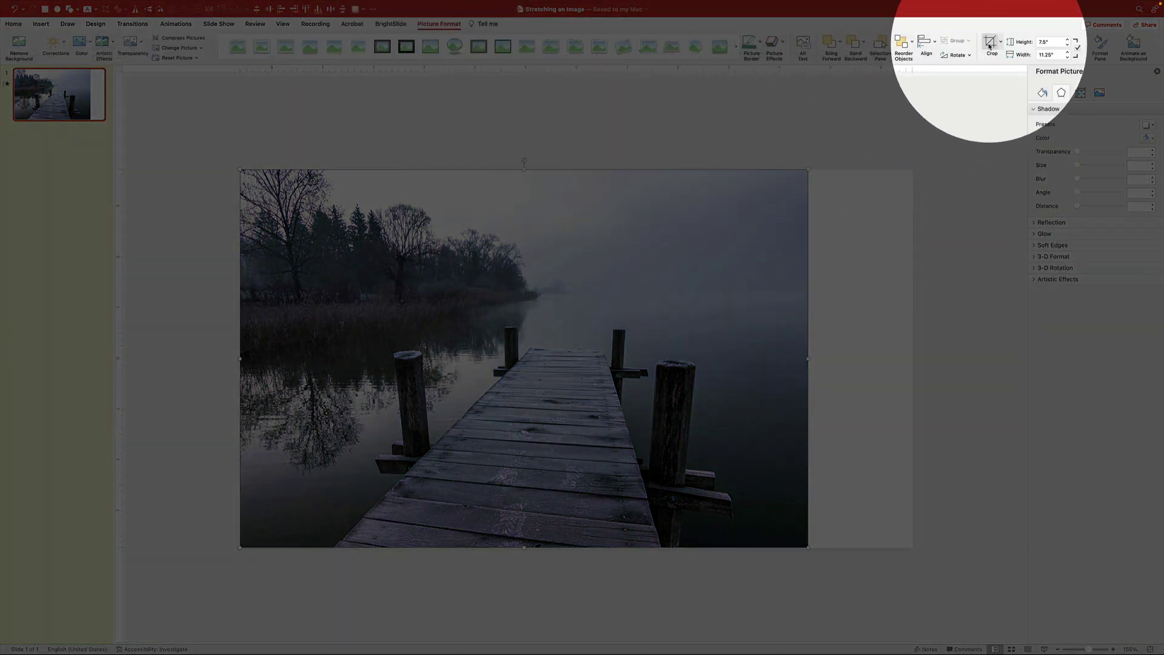
{"action": "left_click", "coordinate": [989, 45]}
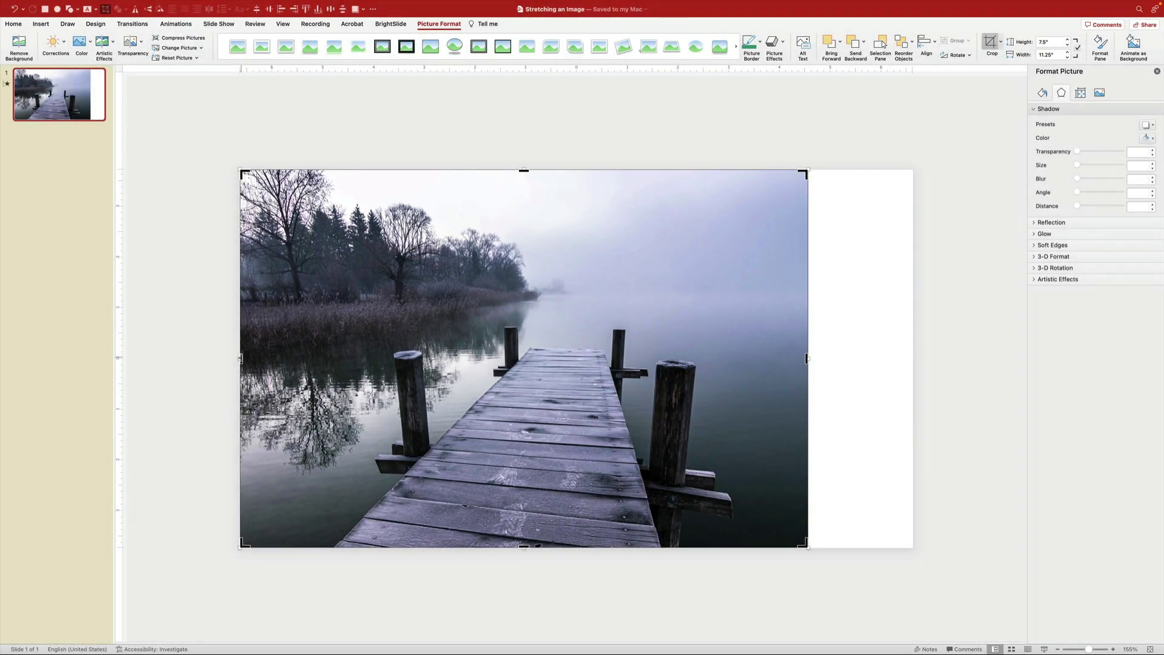
{"action": "left_click_drag", "start_coordinate": [241, 359], "coordinate": [736, 400]}
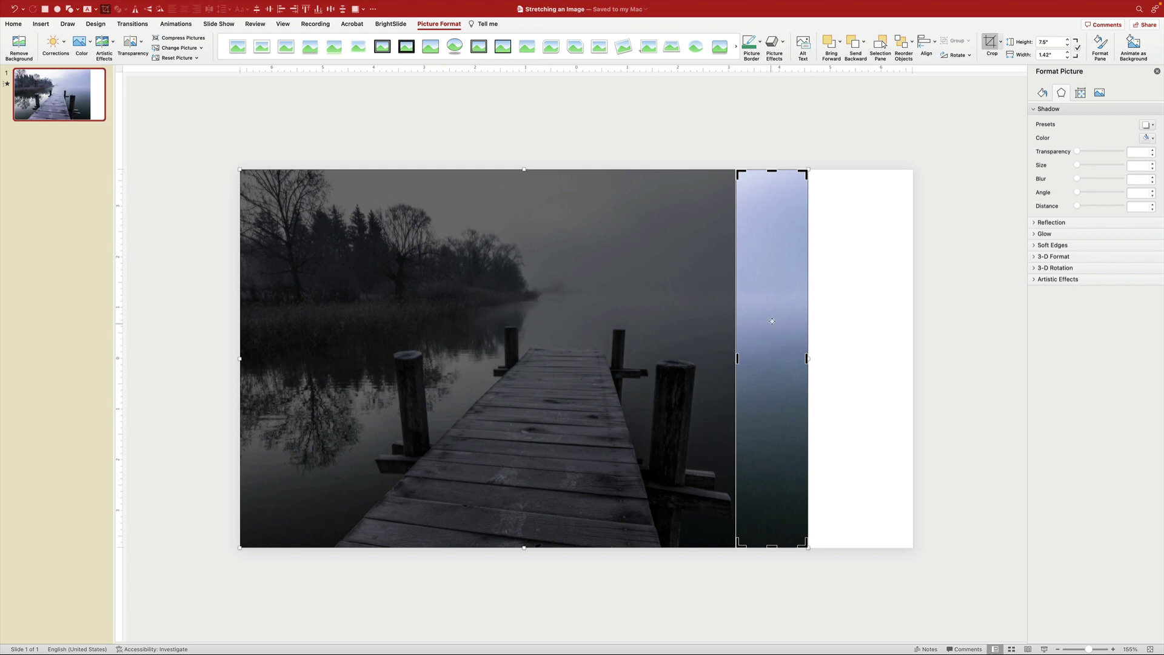
{"action": "left_click", "coordinate": [839, 145]}
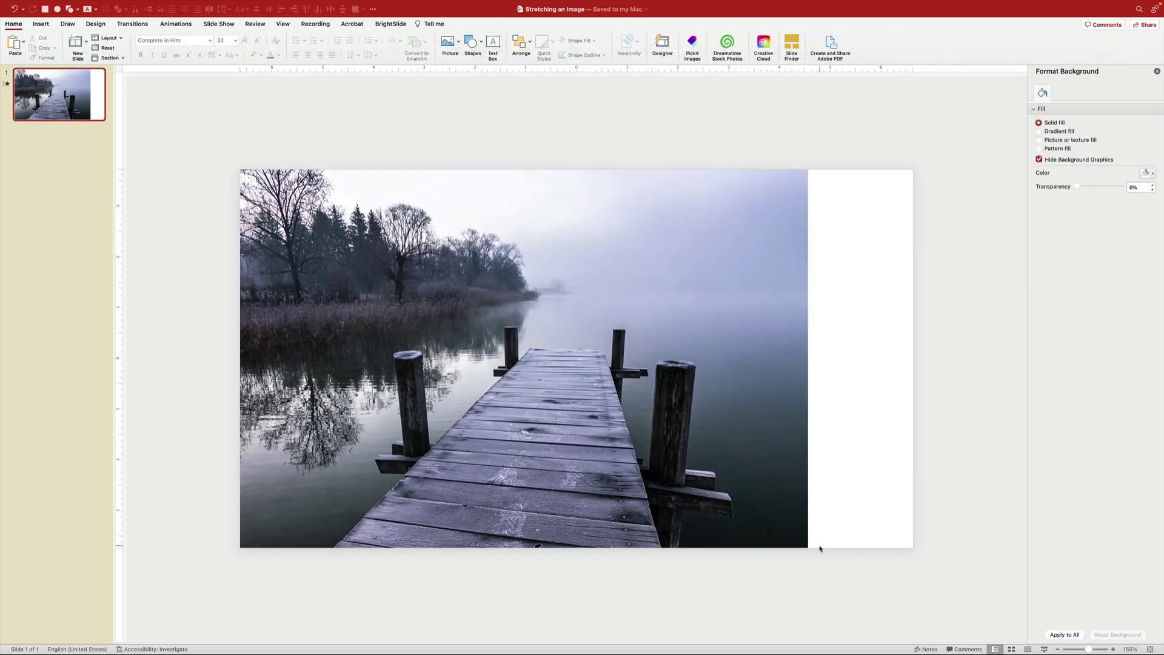
- Move the water strip off the slide, then try stretching the dock photo and undo the distortion
{"action": "left_click", "coordinate": [591, 377]}
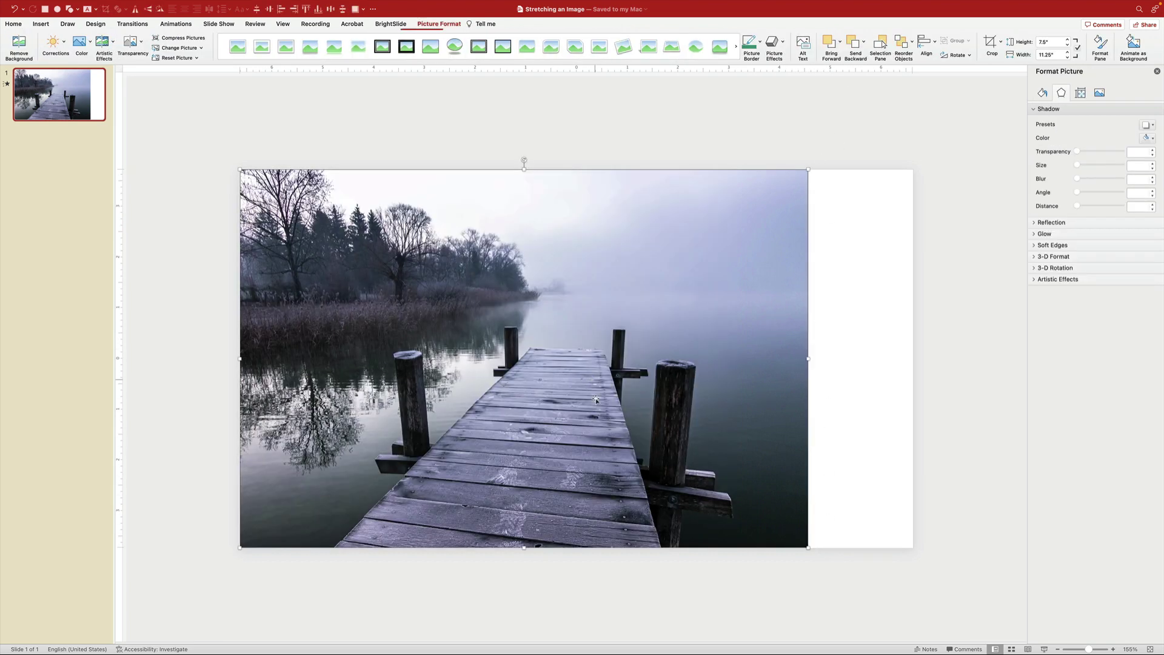
{"action": "left_click", "coordinate": [770, 306]}
{"action": "left_click_drag", "start_coordinate": [774, 252], "coordinate": [979, 199]}
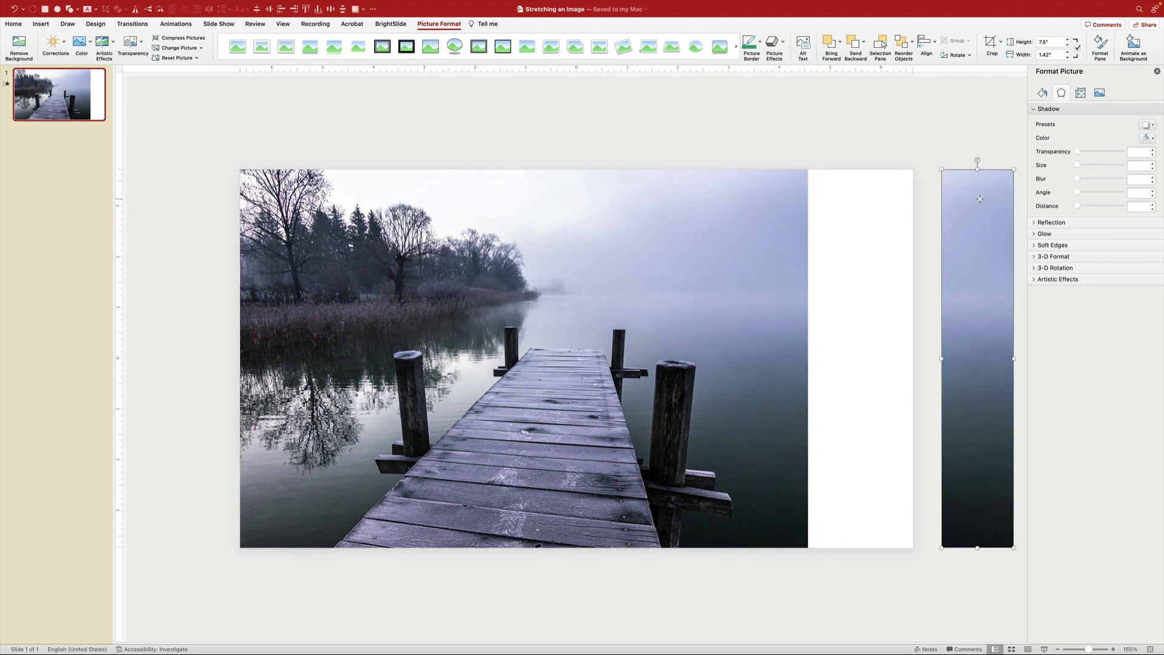
{"action": "left_click", "coordinate": [745, 290]}
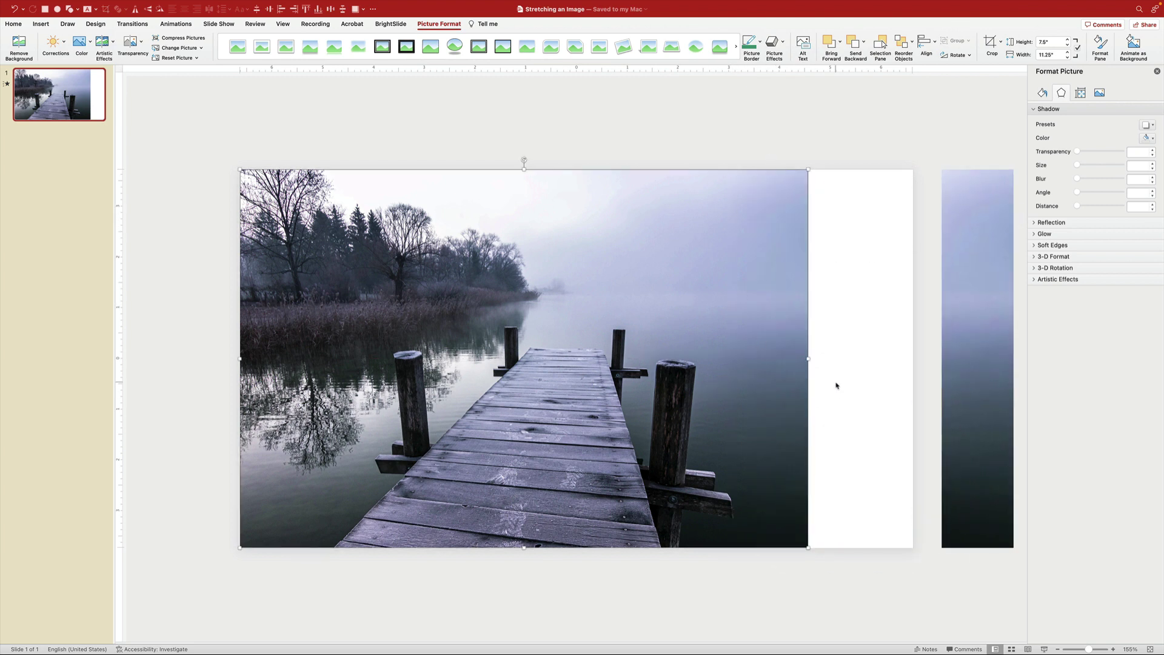
{"action": "left_click_drag", "start_coordinate": [808, 358], "coordinate": [913, 373]}
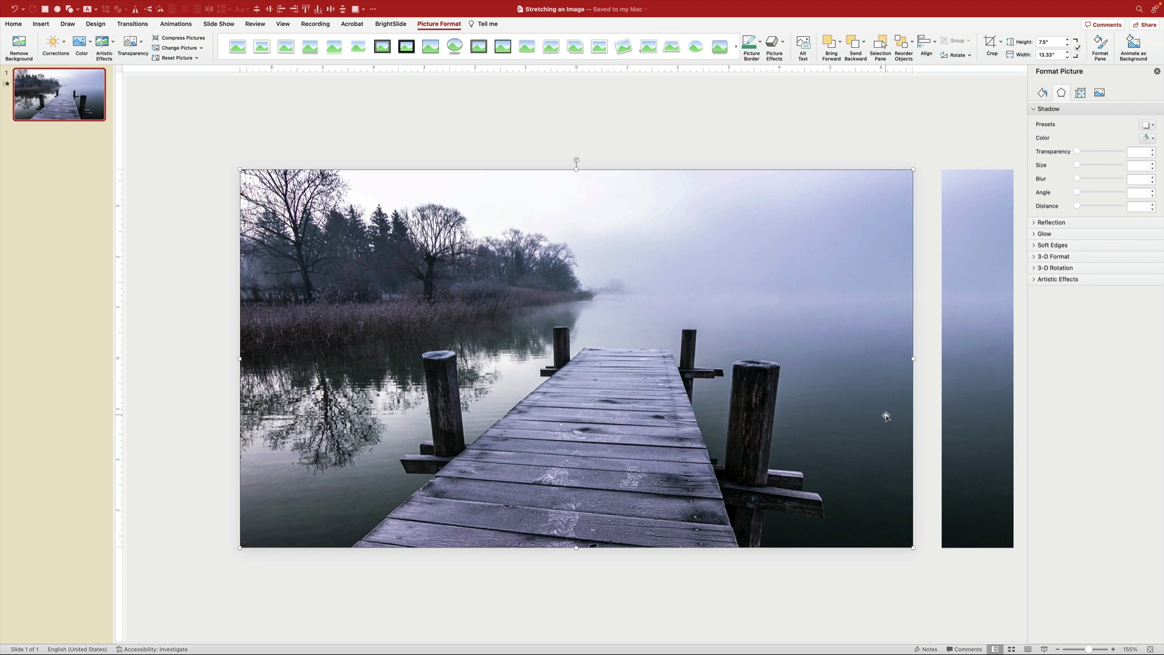
{"action": "key", "text": "super+z"}
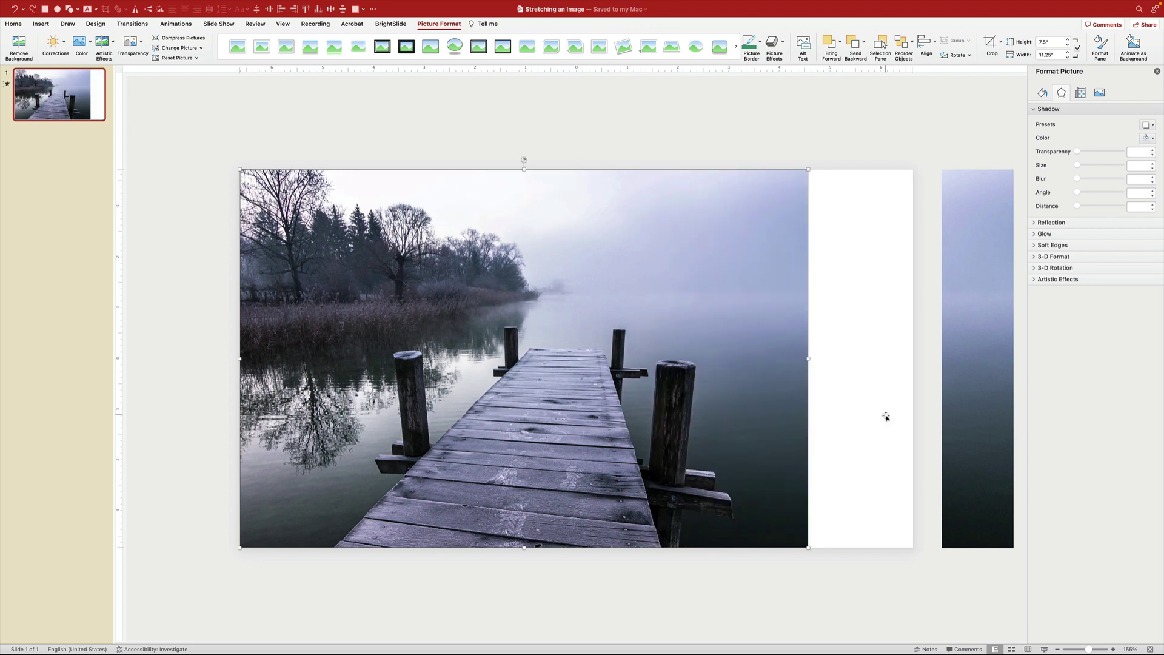
- Place the water strip on the photo's right side and widen it to 3.51 inches toward the slide edge
{"action": "left_click_drag", "start_coordinate": [953, 380], "coordinate": [715, 409]}
{"action": "left_click", "coordinate": [786, 380], "text": "shift"}
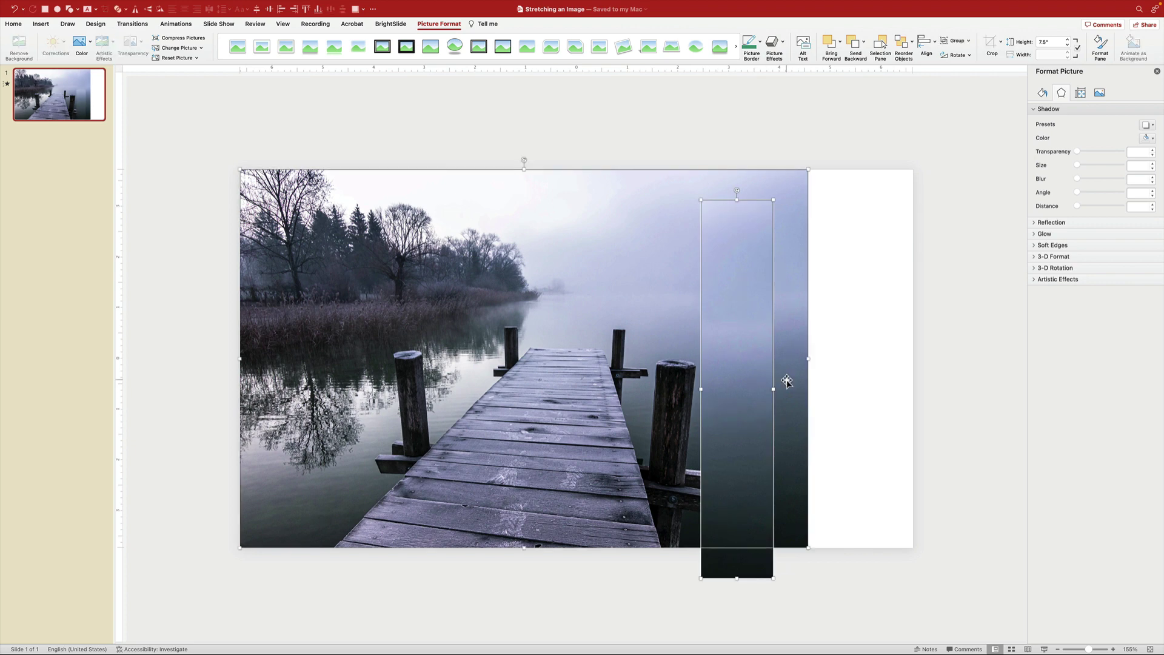
{"action": "left_click", "coordinate": [858, 85]}
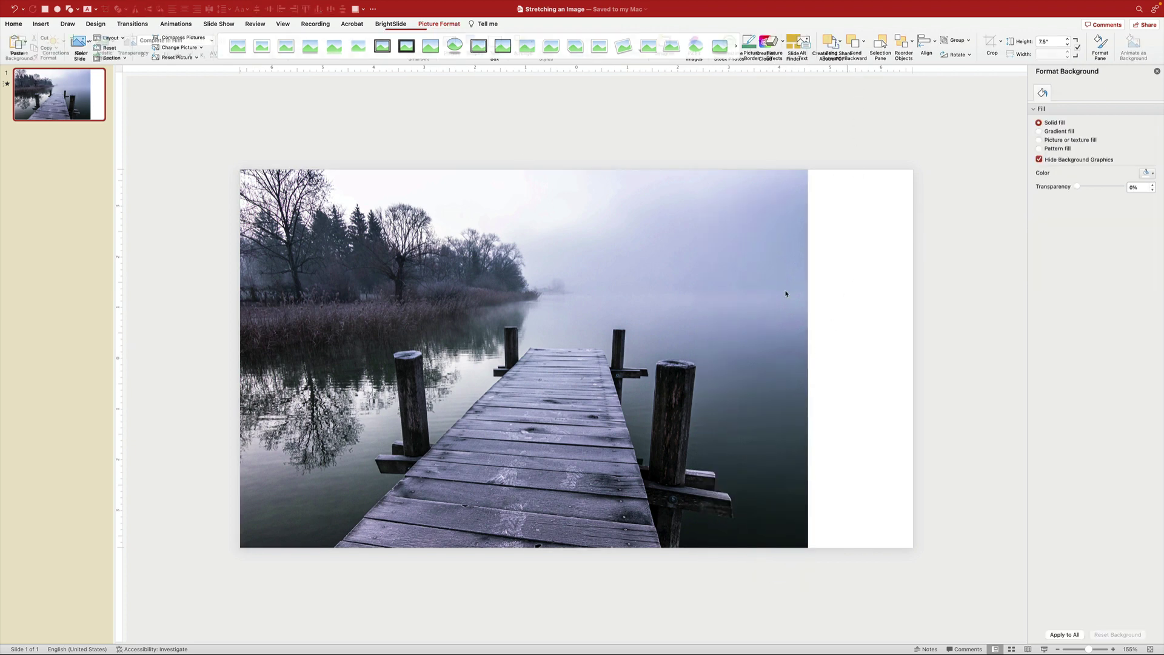
{"action": "left_click", "coordinate": [784, 431]}
{"action": "left_click_drag", "start_coordinate": [808, 359], "coordinate": [913, 373]}
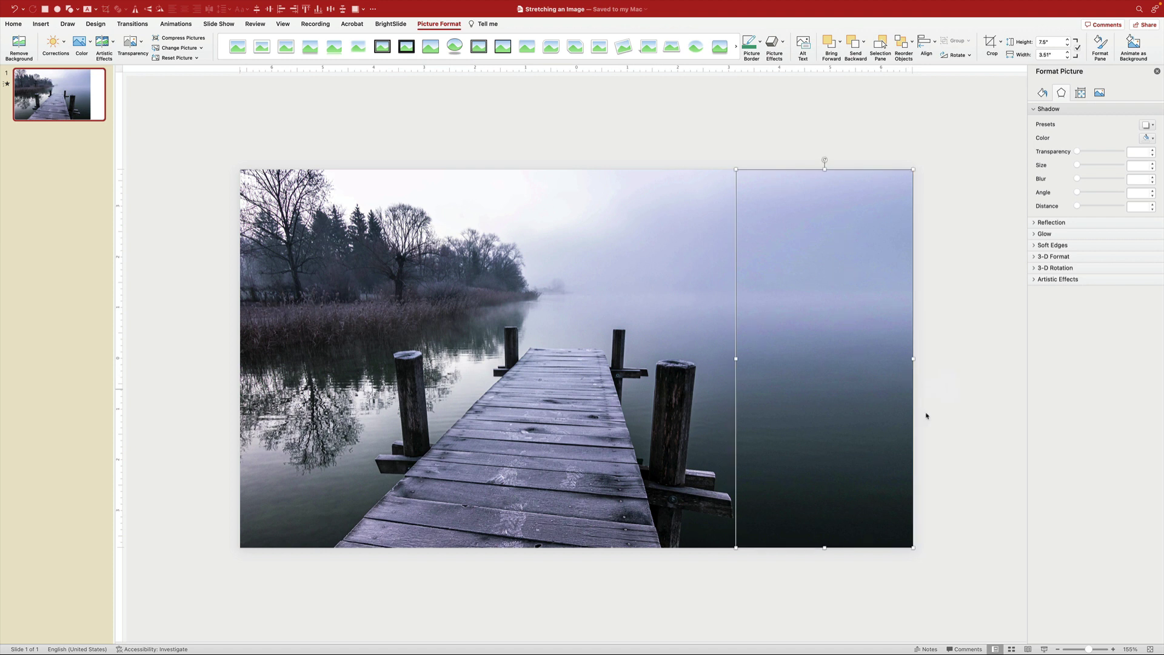
{"action": "left_click", "coordinate": [949, 391]}
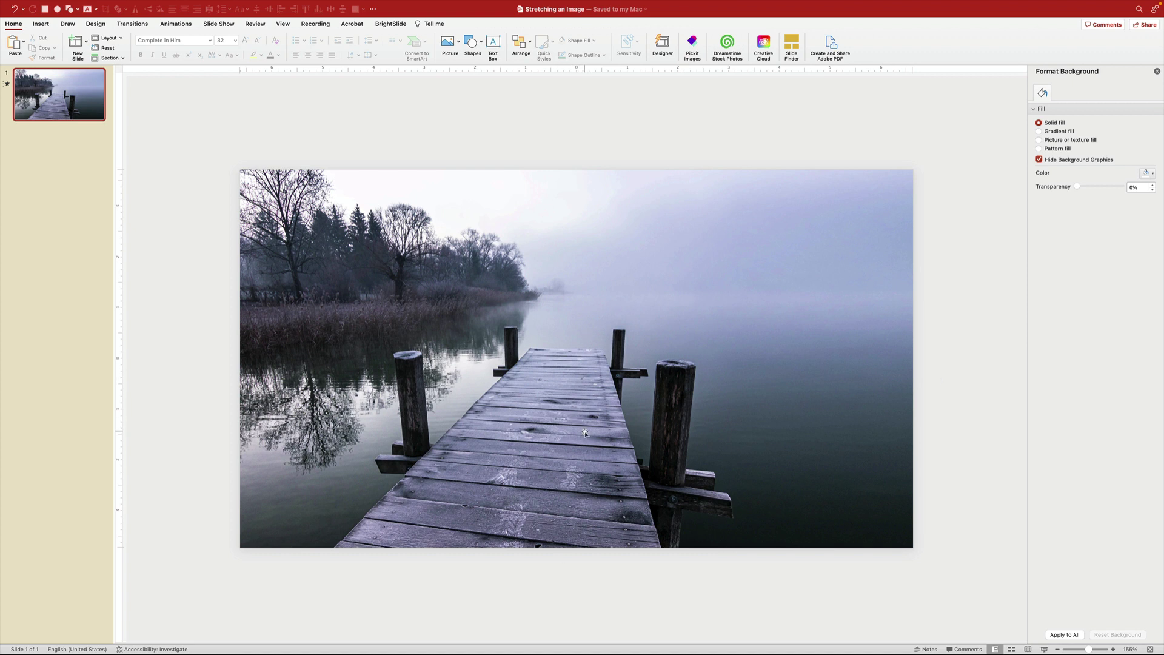
- Crop a portion off the dock photo's left edge
{"action": "left_click", "coordinate": [338, 359]}
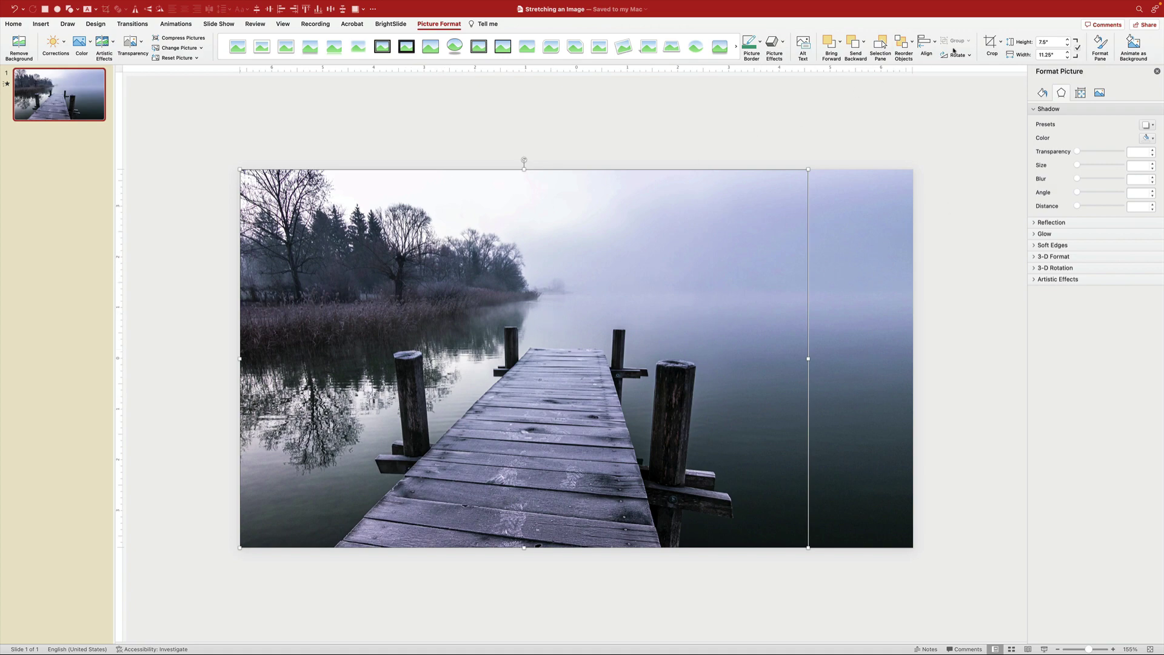
{"action": "left_click", "coordinate": [992, 42]}
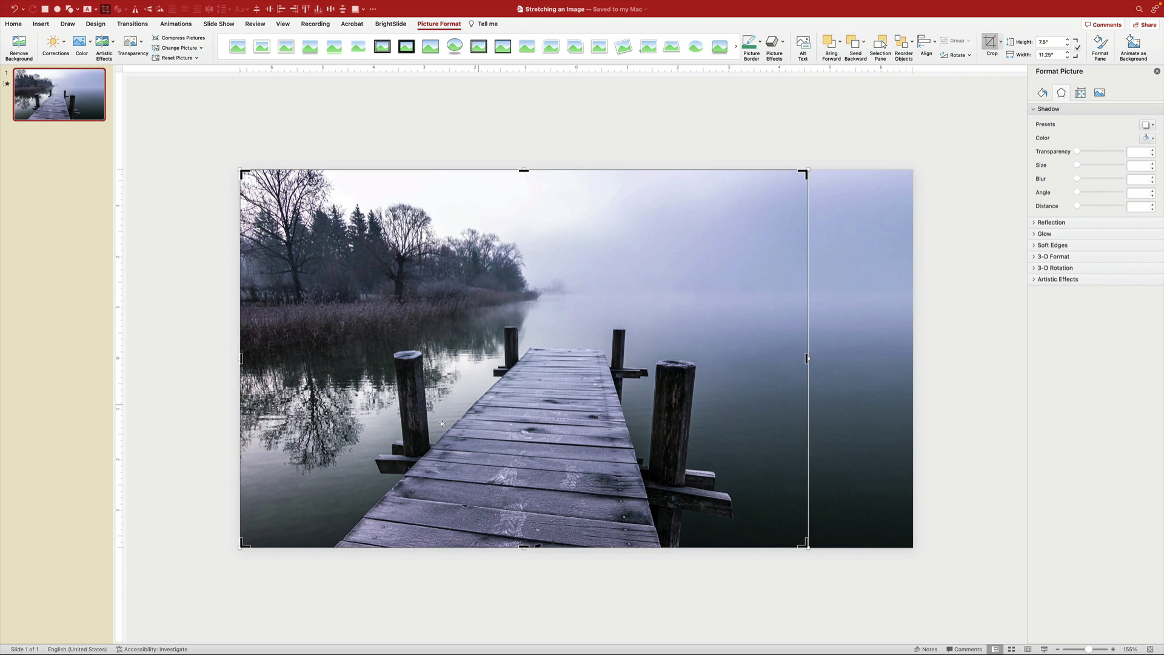
{"action": "left_click_drag", "start_coordinate": [241, 359], "coordinate": [325, 362]}
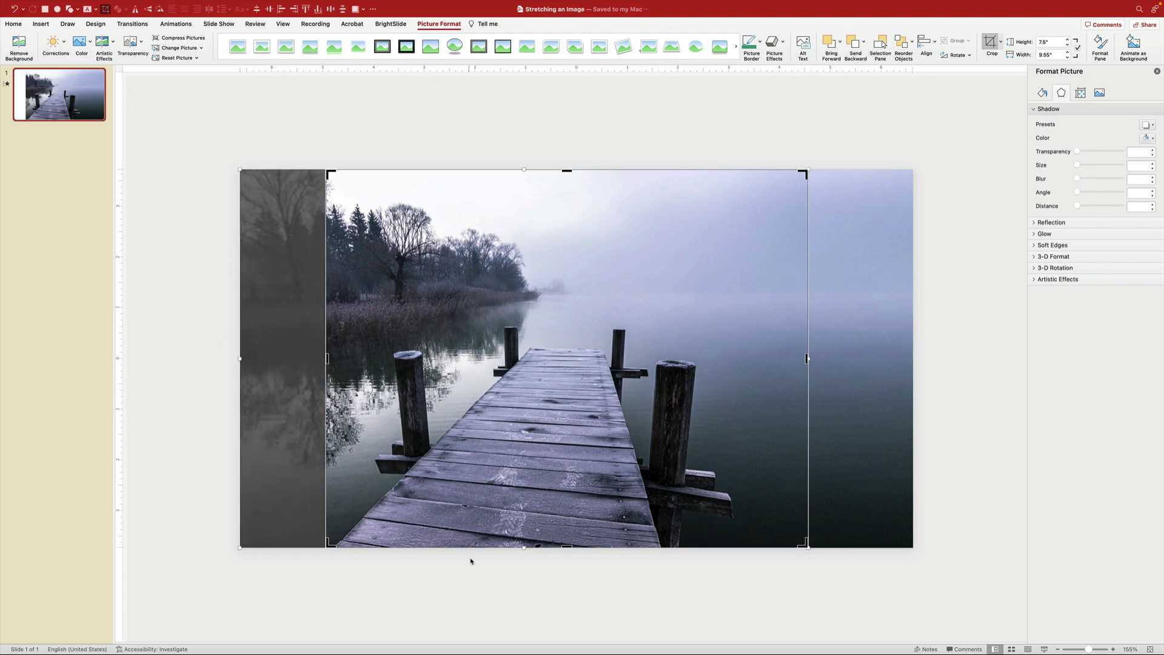
{"action": "left_click", "coordinate": [471, 561]}
- Shift photo and strip to the slide's left edge and stretch the strip to 6.21 inches
{"action": "left_click", "coordinate": [707, 388]}
{"action": "left_click", "coordinate": [853, 414], "text": "shift"}
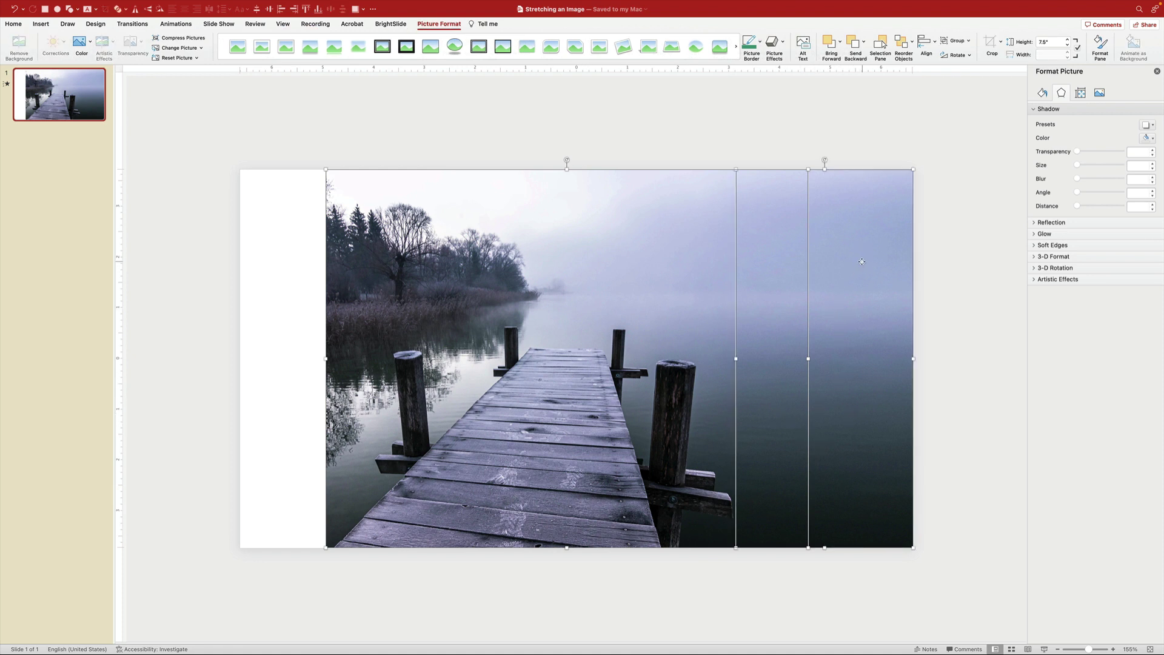
{"action": "left_click_drag", "start_coordinate": [862, 261], "coordinate": [779, 262]}
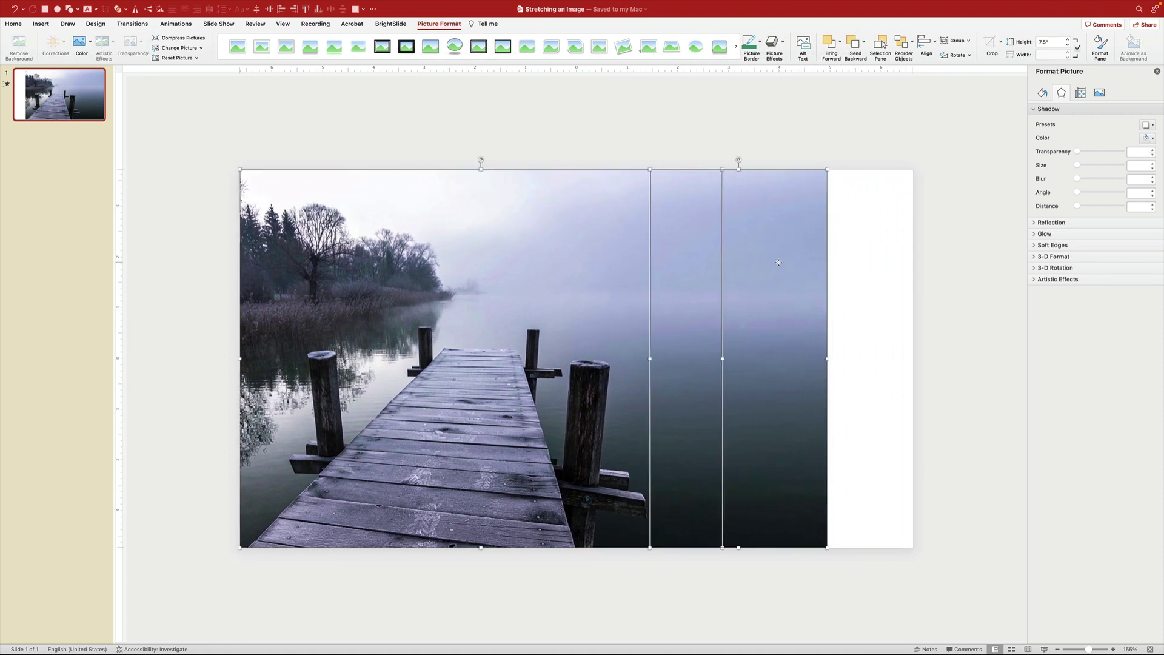
{"action": "left_click", "coordinate": [826, 127]}
{"action": "left_click", "coordinate": [743, 327]}
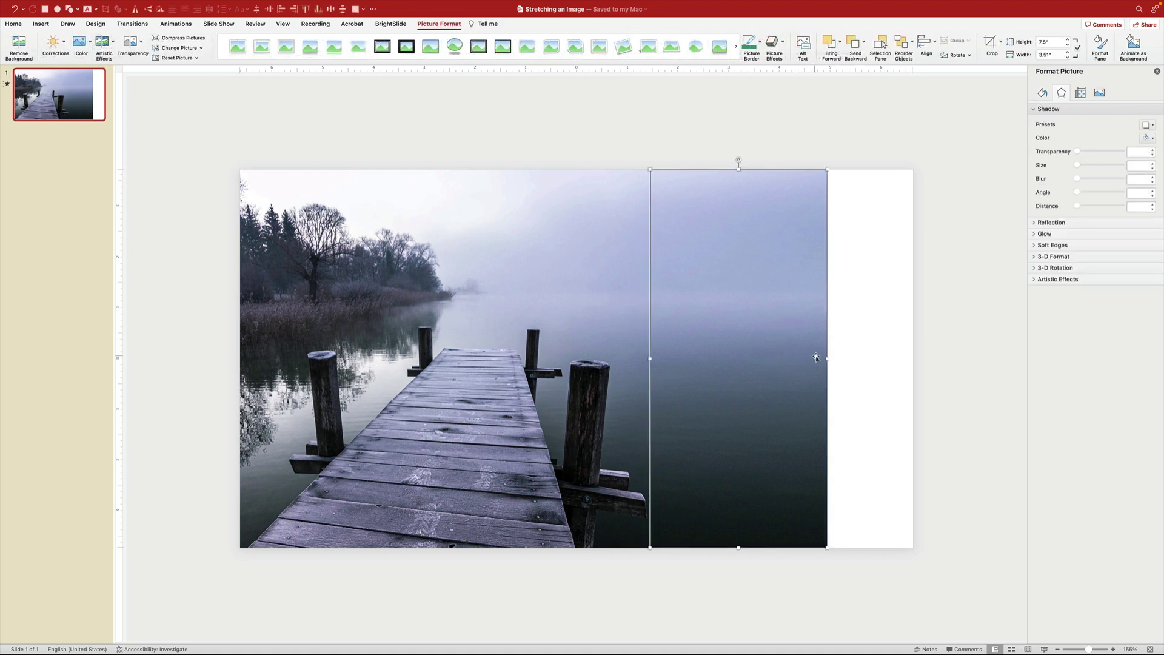
{"action": "left_click_drag", "start_coordinate": [827, 358], "coordinate": [914, 375]}
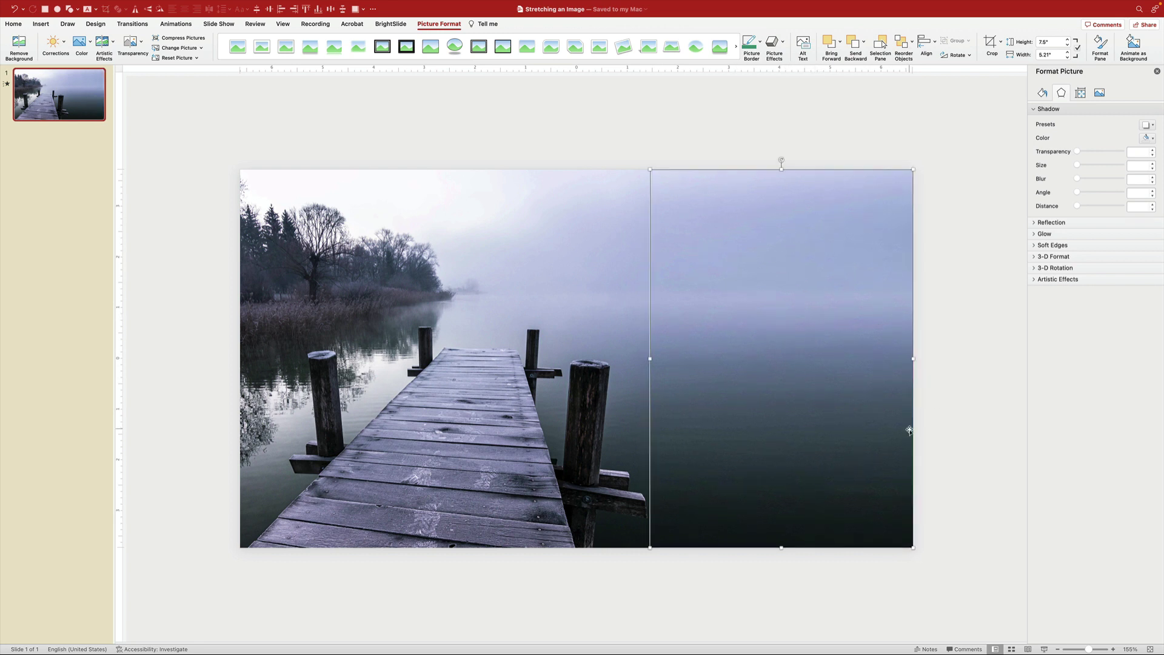
{"action": "left_click", "coordinate": [977, 431]}
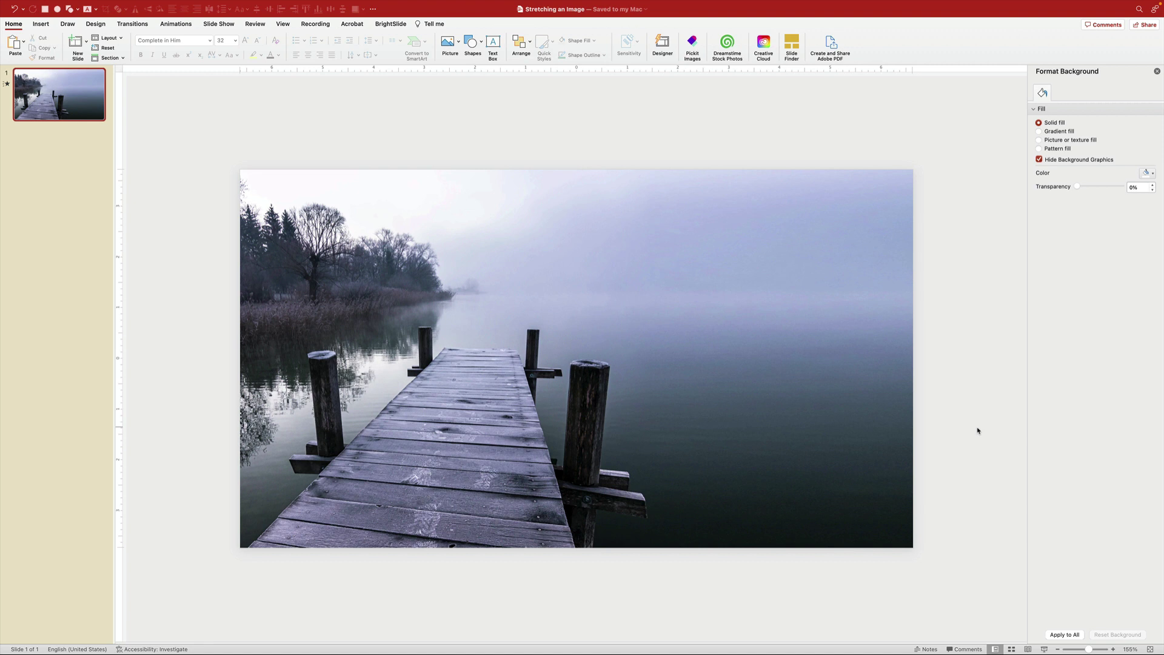
- Draw a navy circle on the upper-right water reading 'Inspirational business-y message about something here'
{"action": "left_click", "coordinate": [58, 9]}
{"action": "left_click_drag", "start_coordinate": [659, 234], "coordinate": [814, 389]}
{"action": "left_click_drag", "start_coordinate": [748, 328], "coordinate": [756, 317]}
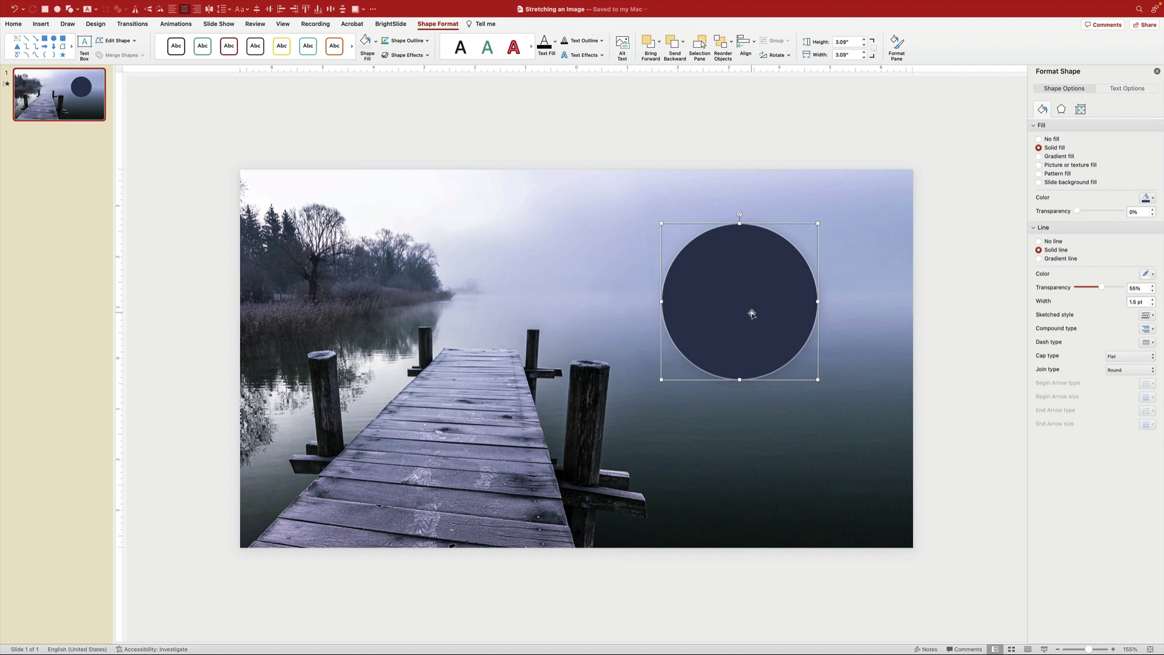
{"action": "type", "text": "Inspiration"}
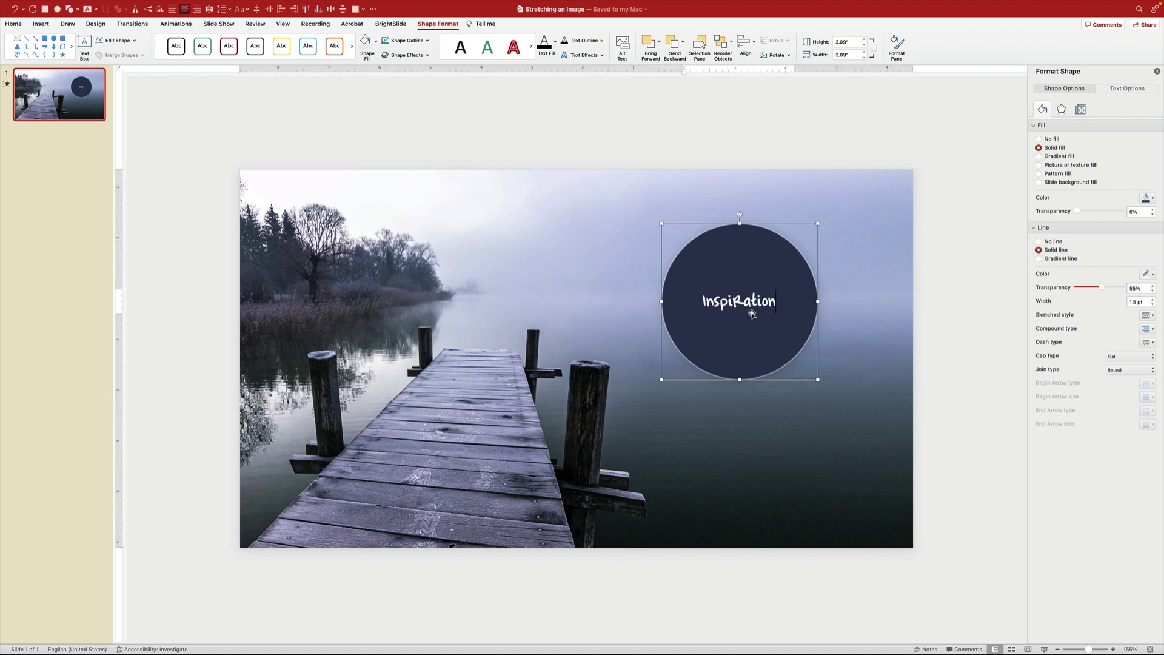
{"action": "type", "text": "al busin"}
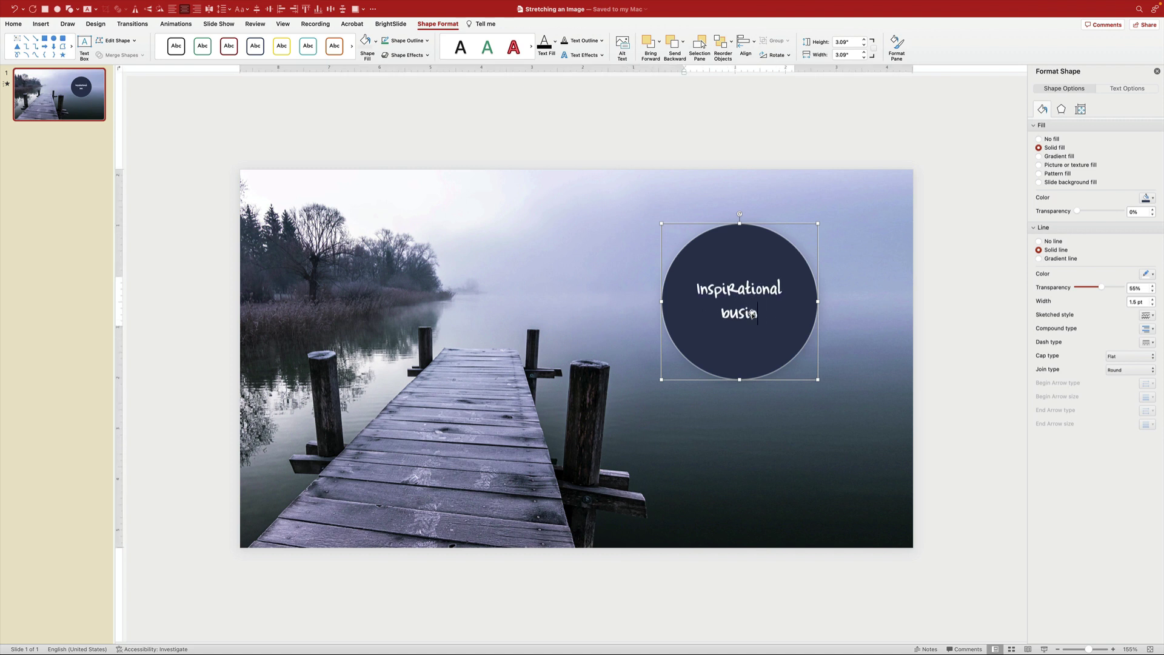
{"action": "type", "text": "ess-y mes"}
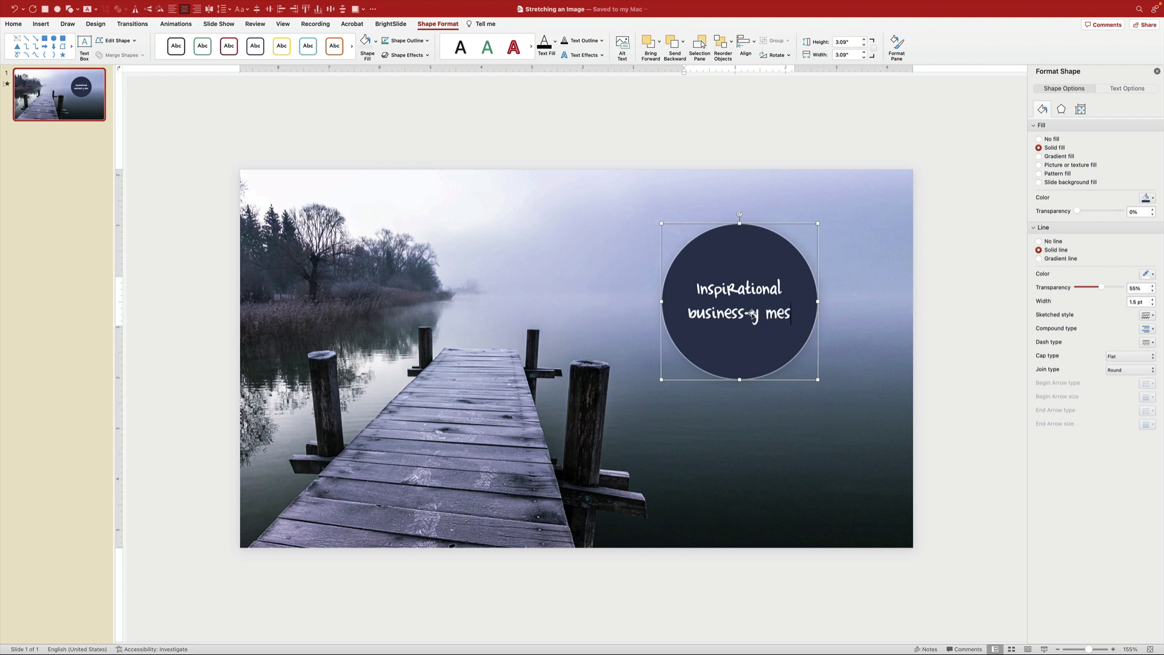
{"action": "type", "text": "sage about some"}
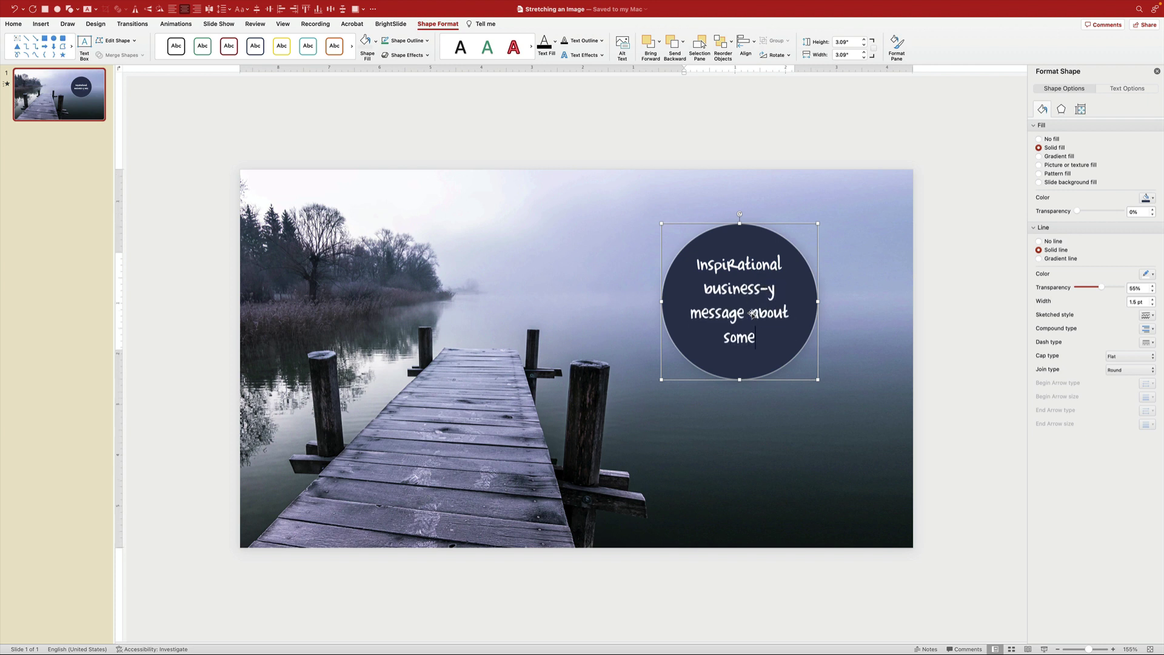
{"action": "type", "text": "thing here"}
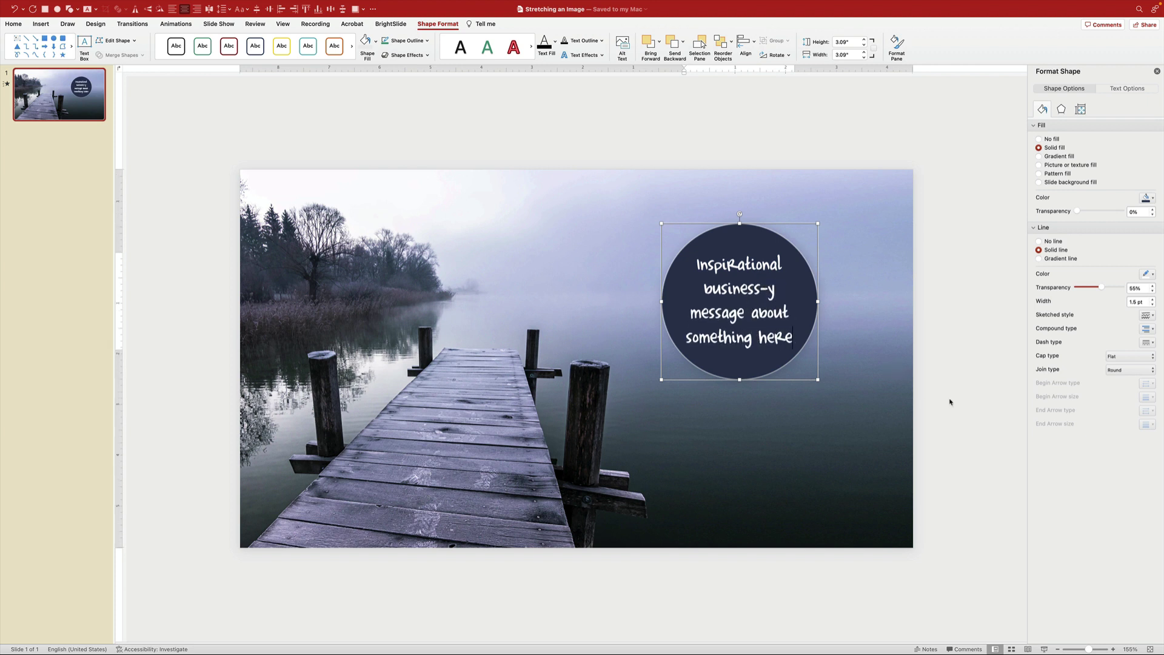
{"action": "left_click", "coordinate": [950, 402]}
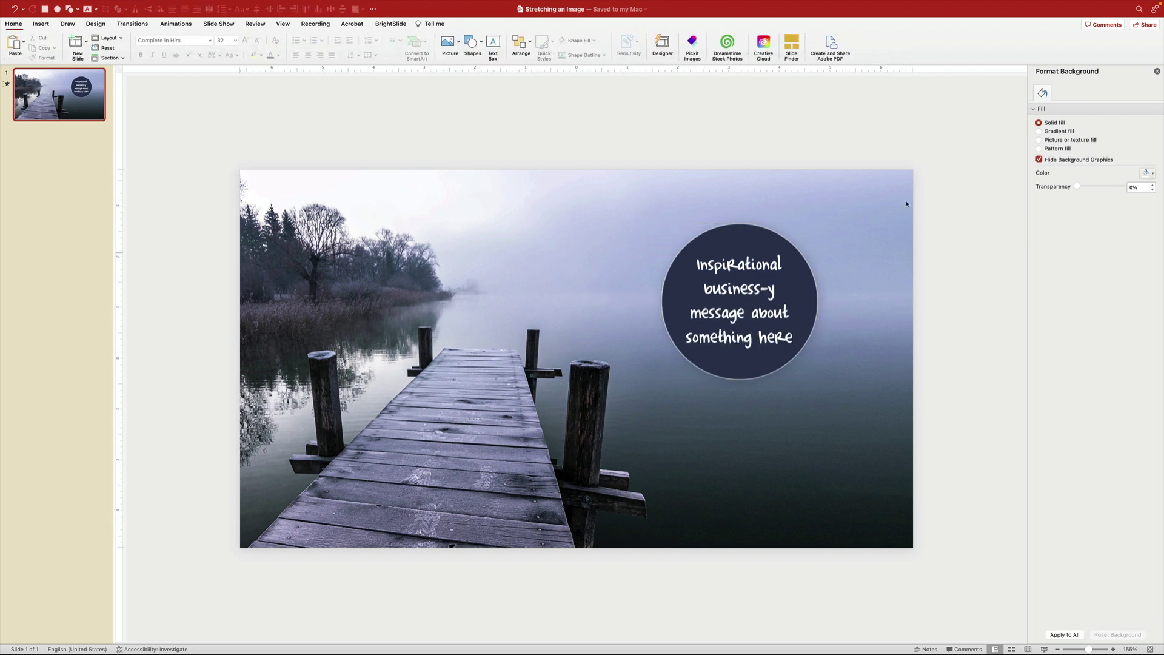
- Nudge the navy text circle a few pixels right and up over the misty water
{"action": "left_click", "coordinate": [774, 433]}
{"action": "left_click", "coordinate": [537, 220], "text": "shift"}
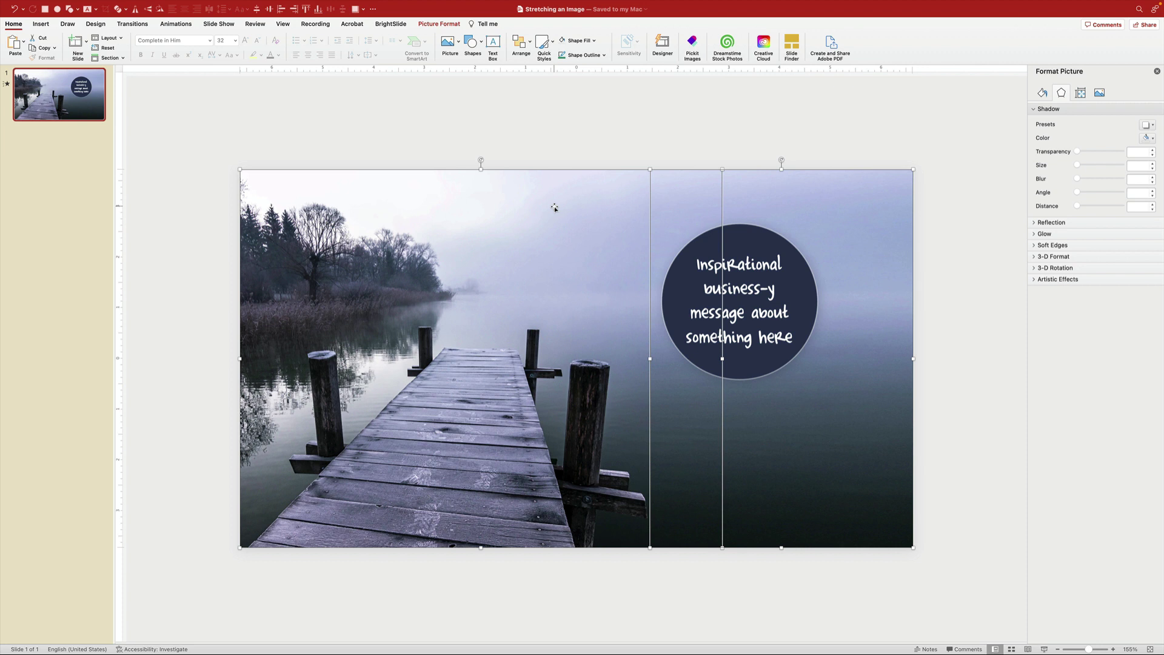
{"action": "left_click", "coordinate": [625, 133]}
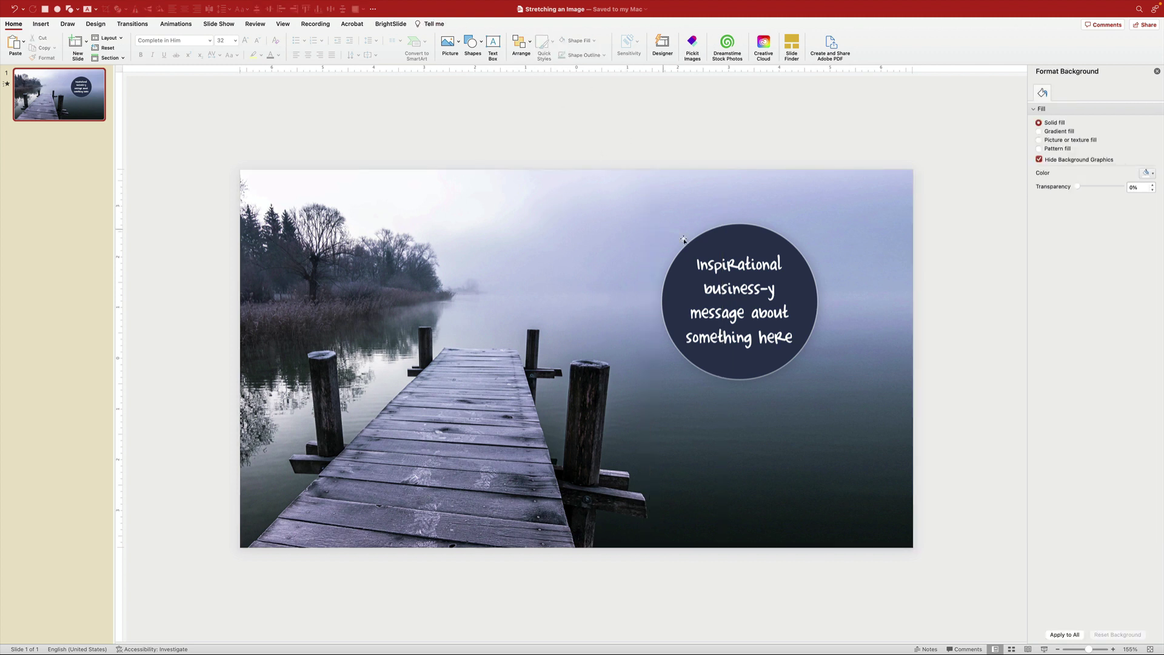
{"action": "left_click", "coordinate": [769, 246]}
{"action": "left_click_drag", "start_coordinate": [768, 247], "coordinate": [775, 243]}
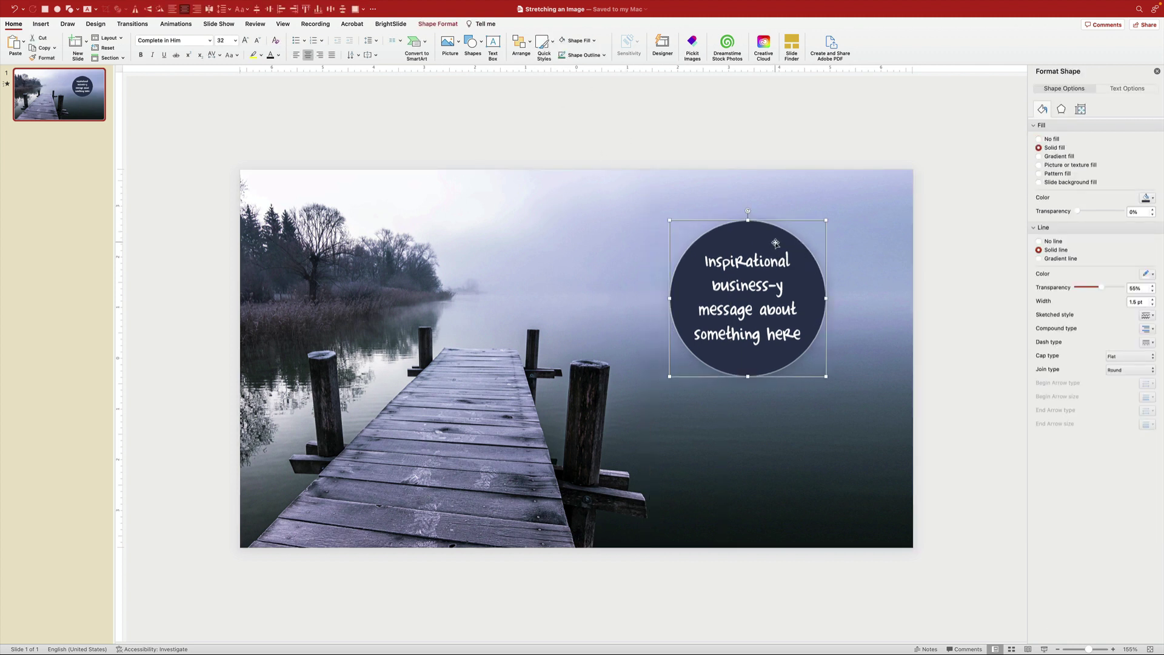